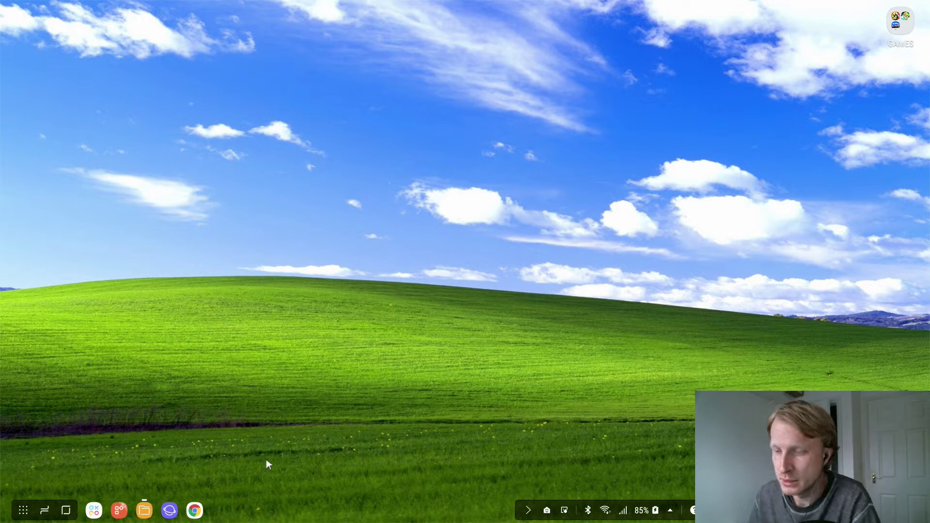
# Download NOOBS_lite_v3_0.zip (33.27 MB) from raspberrypi.org/downloads' NOOBS page in Chrome.
pyautogui.click(196, 511)
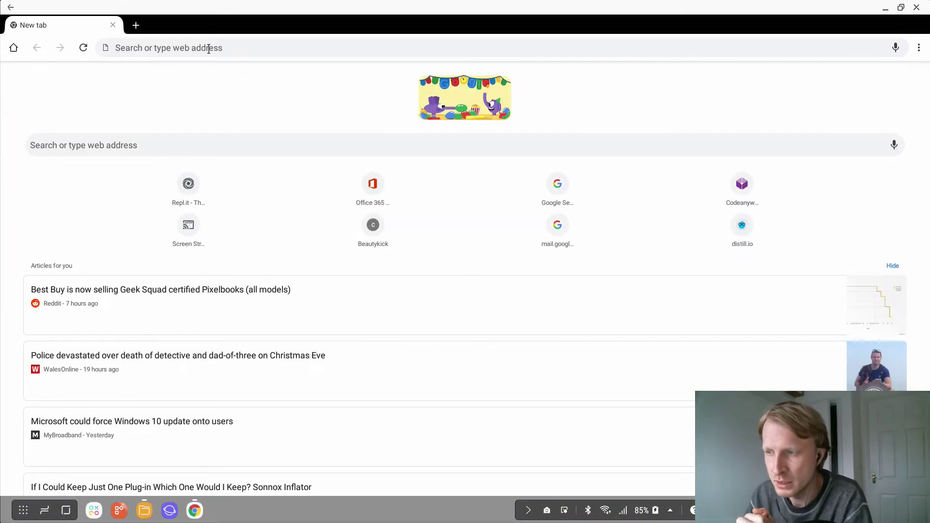
pyautogui.write('rasp')
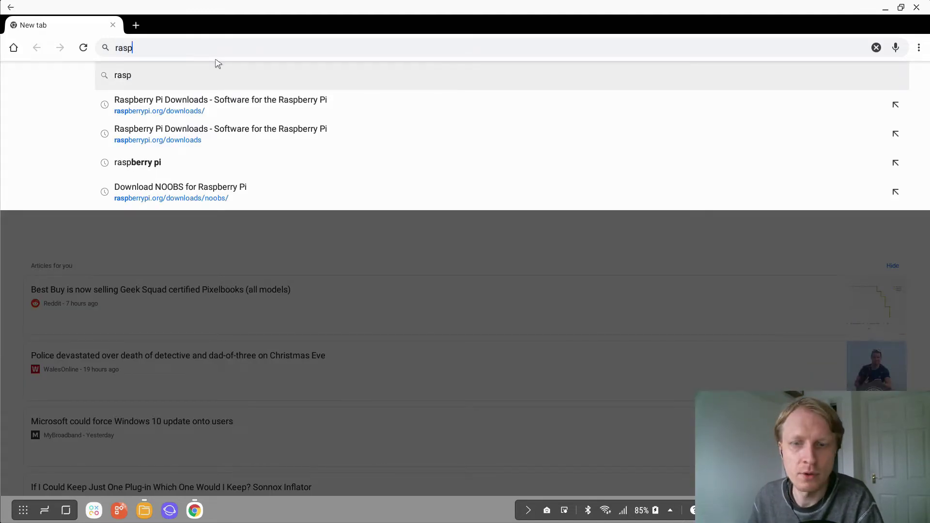
pyautogui.click(196, 104)
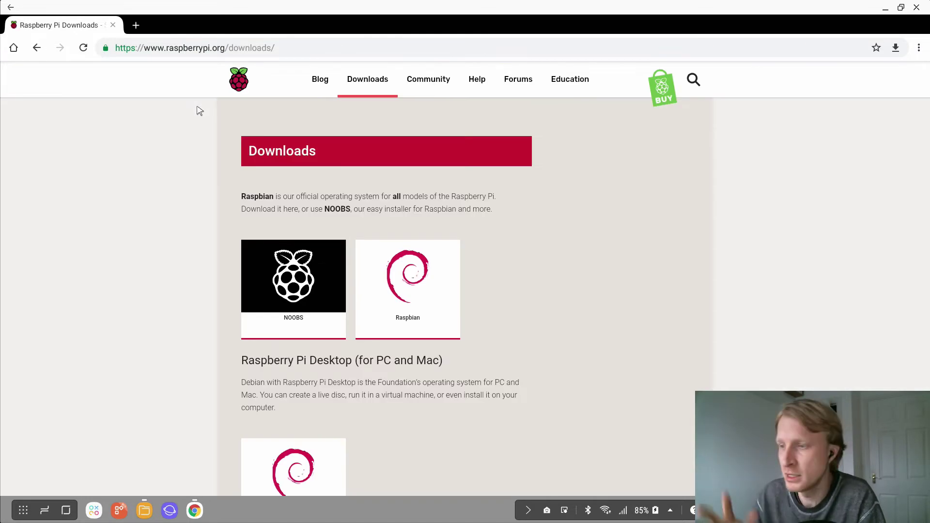
pyautogui.click(369, 83)
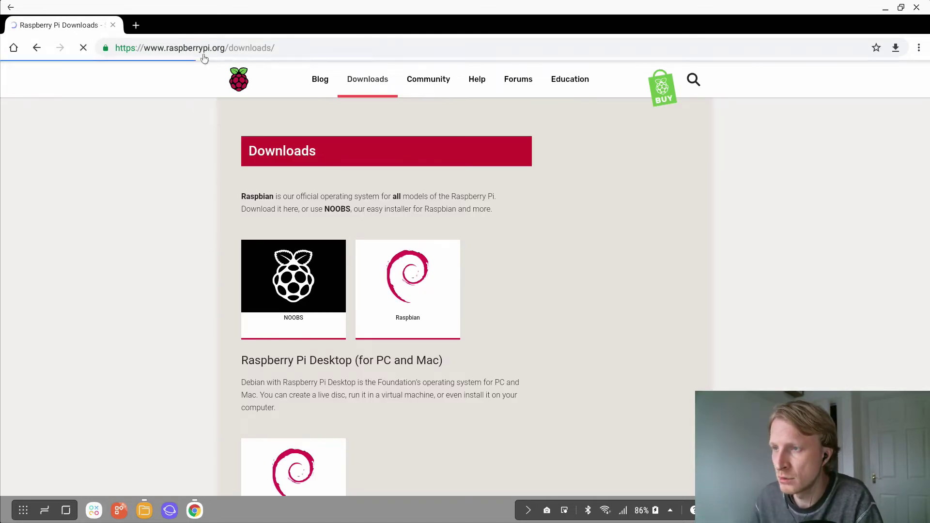
pyautogui.click(293, 284)
pyautogui.click(632, 411)
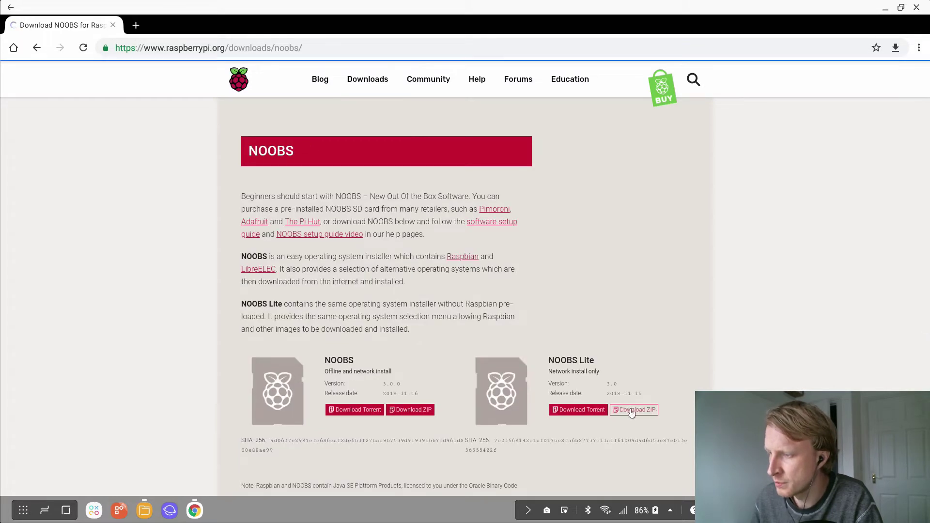
pyautogui.click(531, 511)
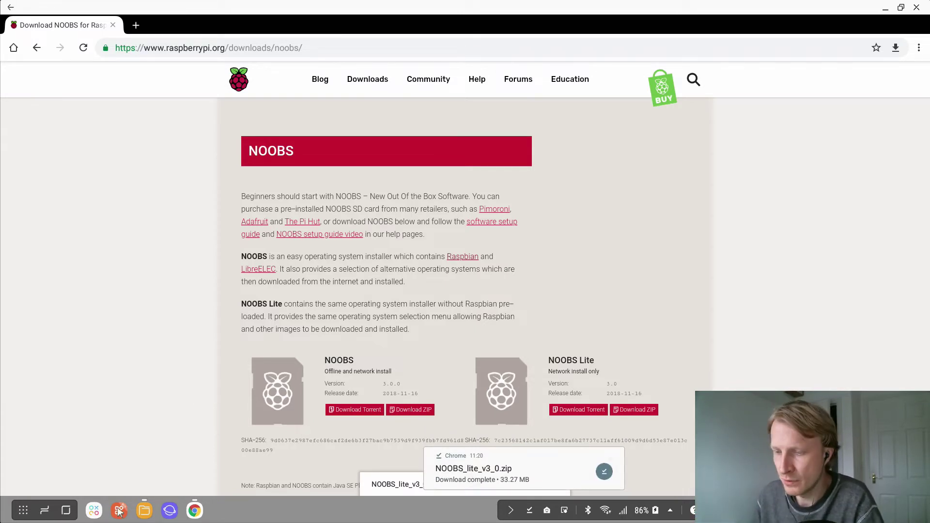
# Select NOOBS_lite_v3_0.zip in the My Files Downloads folder and choose Move to cut it.
pyautogui.click(474, 469)
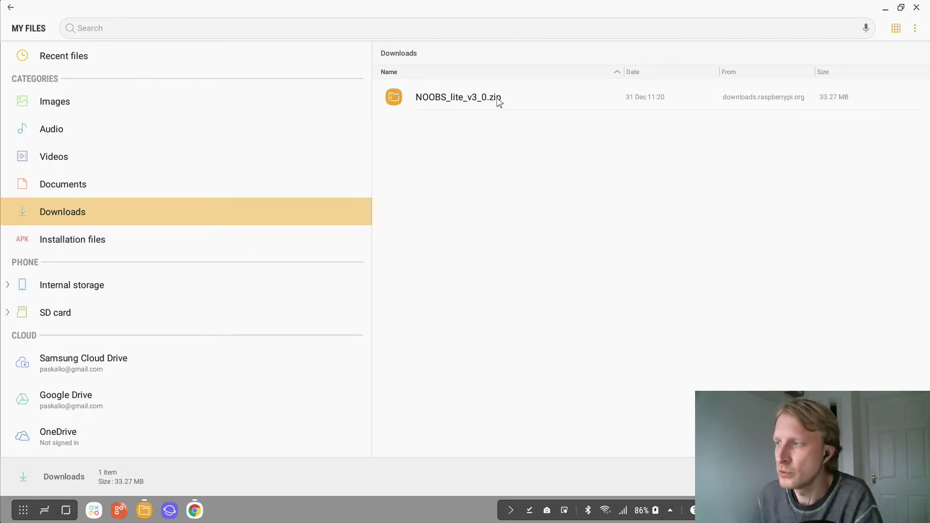
pyautogui.click(530, 110)
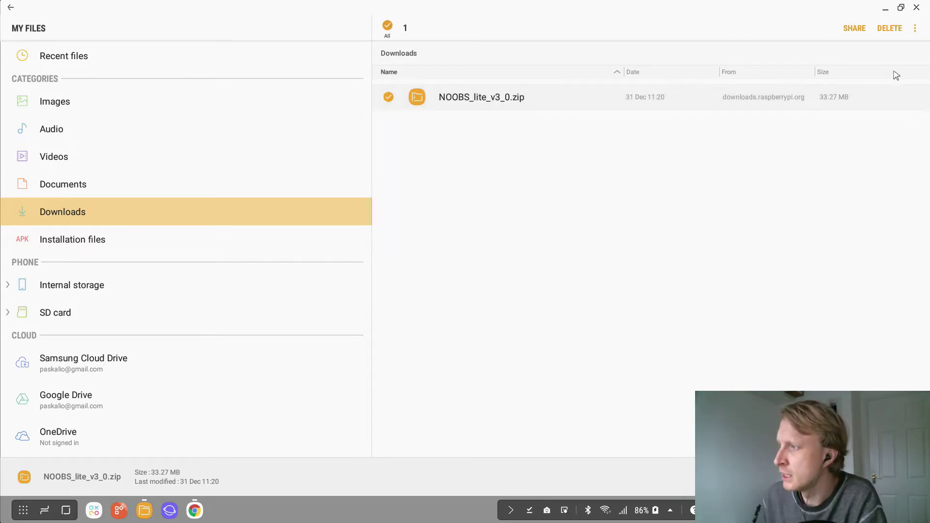
pyautogui.click(915, 28)
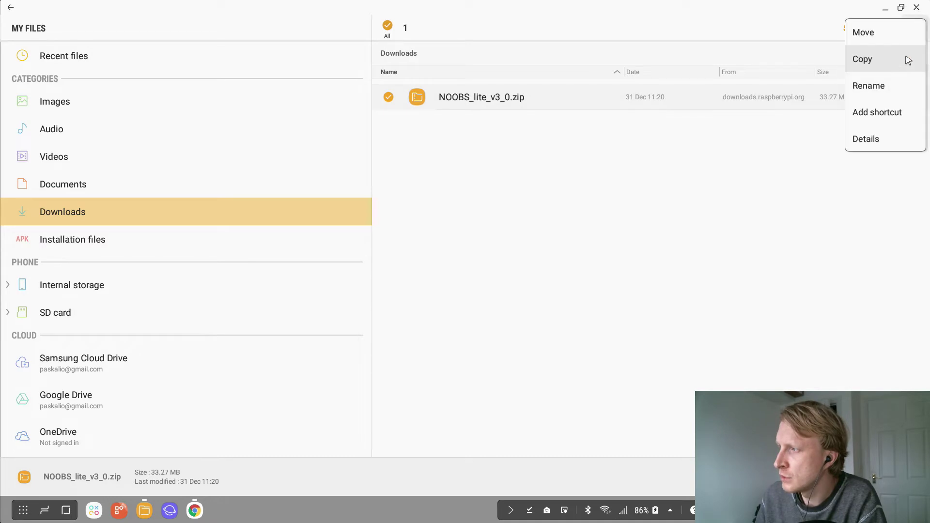
pyautogui.click(872, 38)
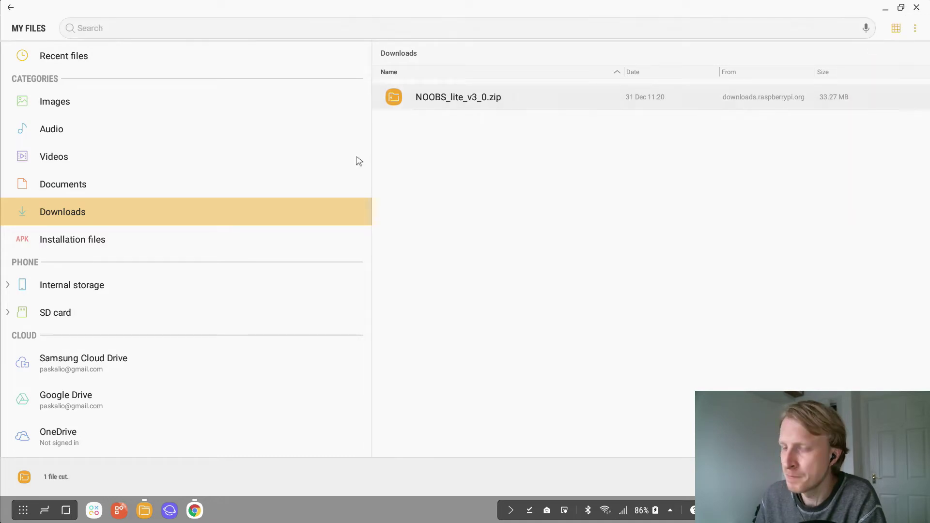
# Paste NOOBS_lite_v3_0.zip into the LoD_Share folder in internal storage.
pyautogui.click(60, 290)
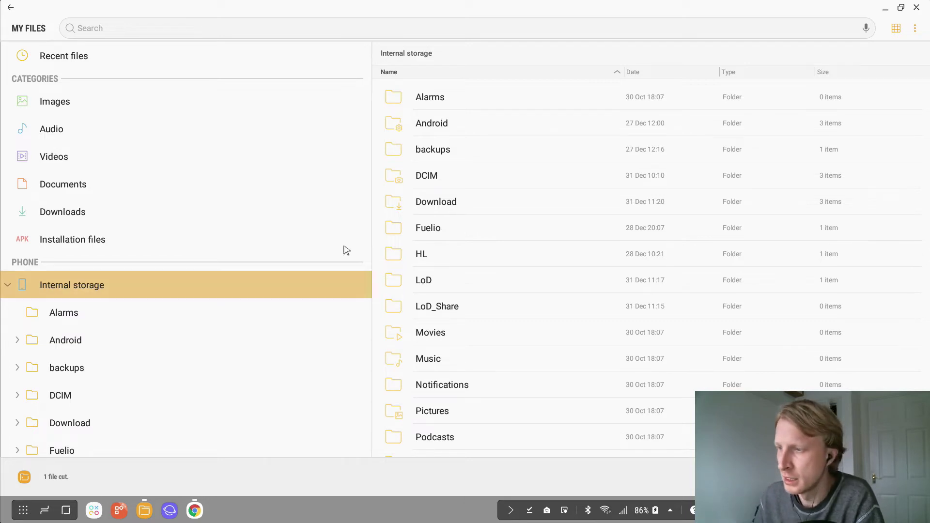
pyautogui.doubleClick(428, 285)
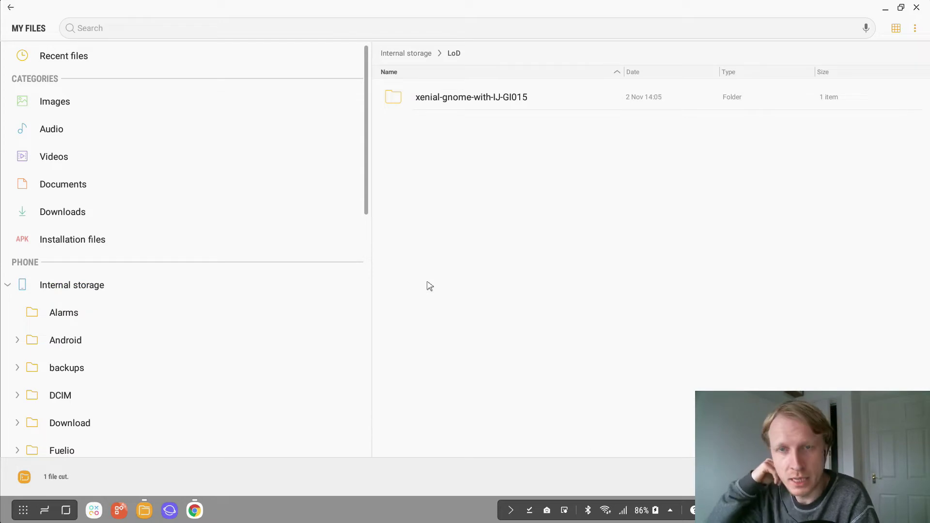
pyautogui.doubleClick(444, 110)
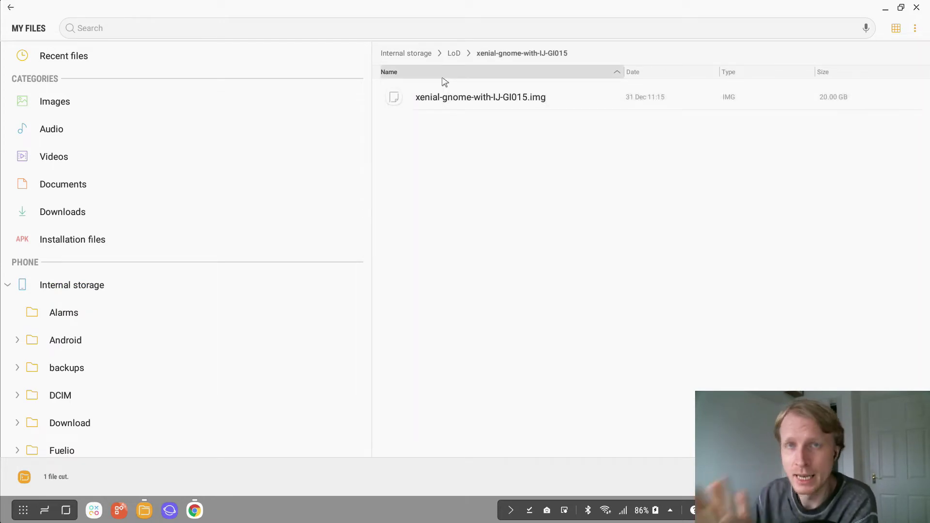
pyautogui.click(454, 53)
pyautogui.click(406, 53)
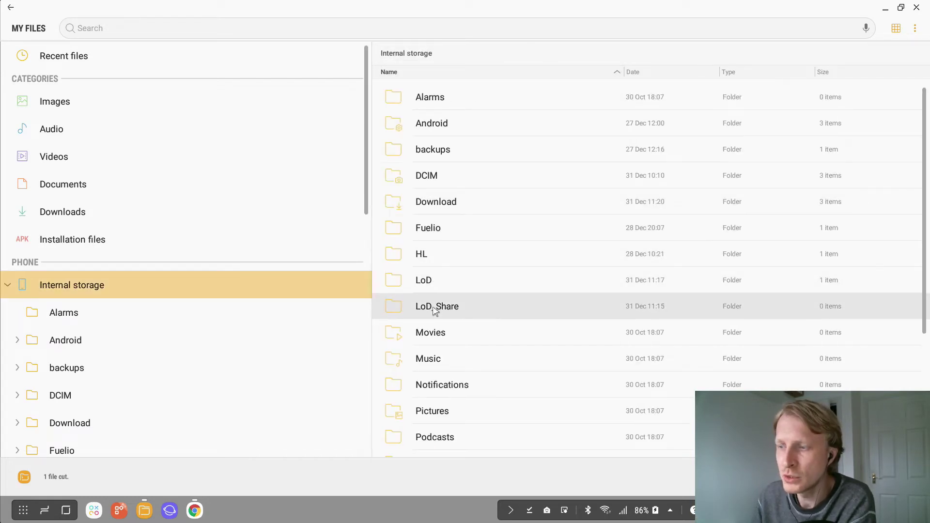
pyautogui.doubleClick(431, 311)
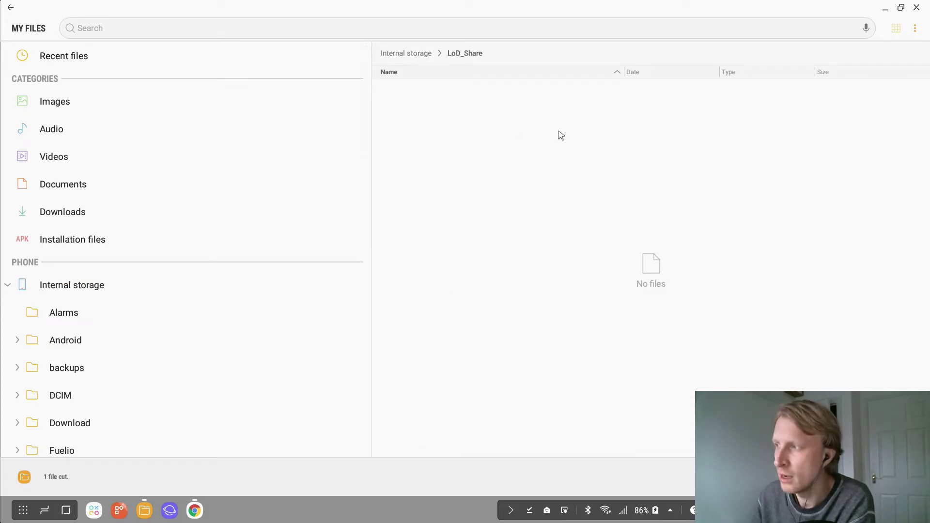
pyautogui.rightClick(622, 129)
pyautogui.click(634, 194)
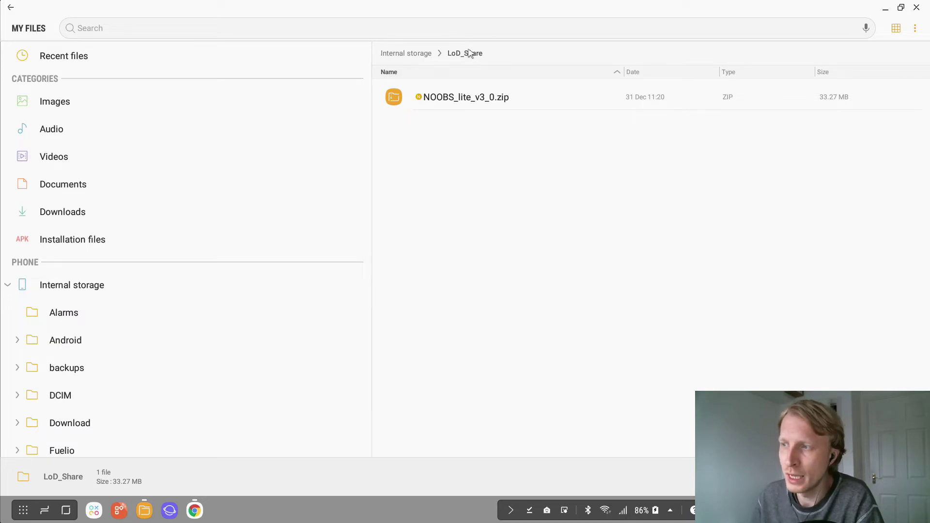
# Create the folders 31-12-2018 and Things to do inside LoD_Share.
pyautogui.rightClick(458, 174)
pyautogui.click(494, 240)
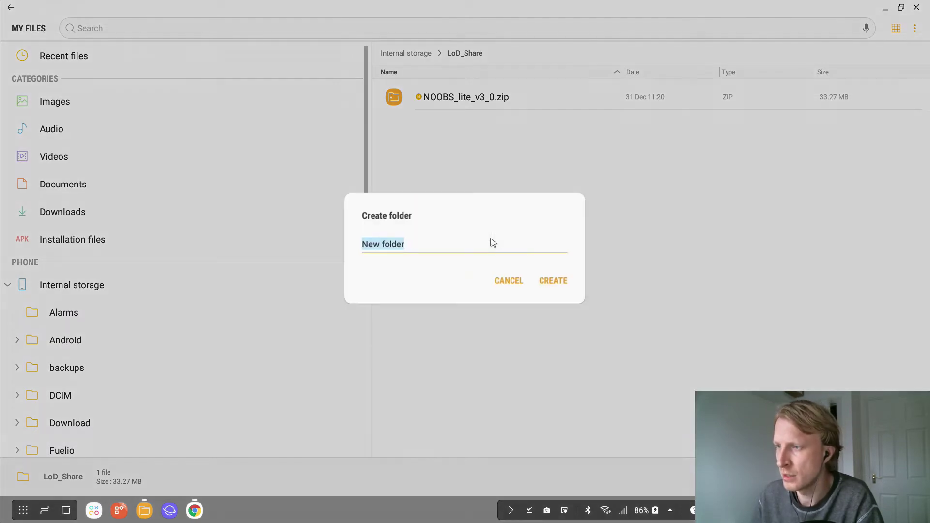
pyautogui.write('31')
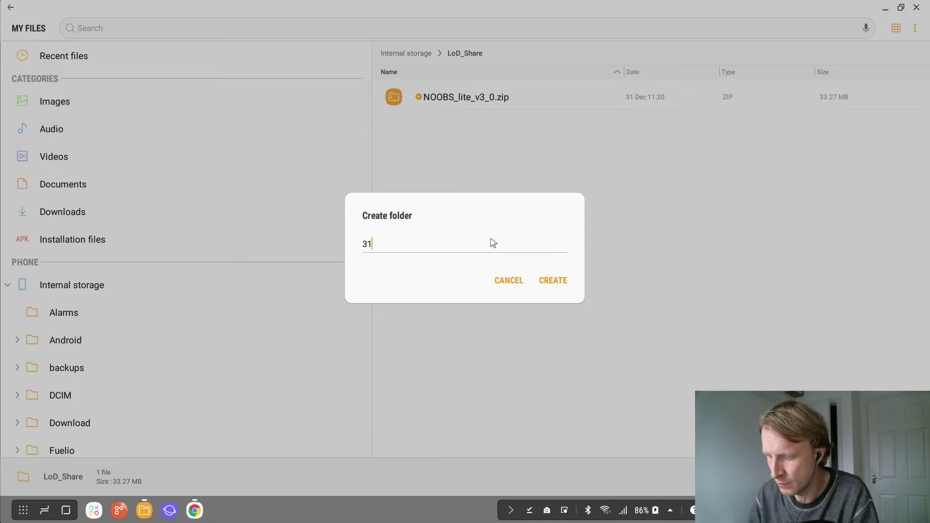
pyautogui.write('-12-2018')
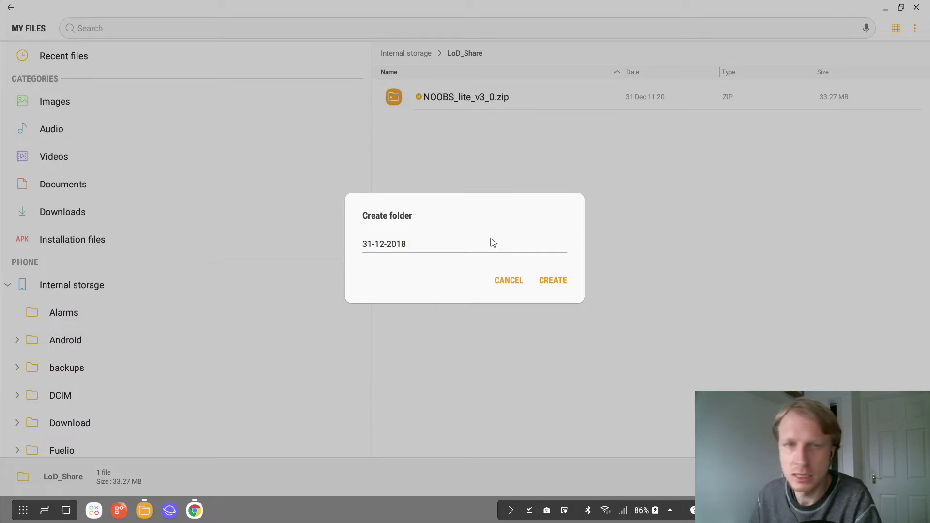
pyautogui.click(564, 285)
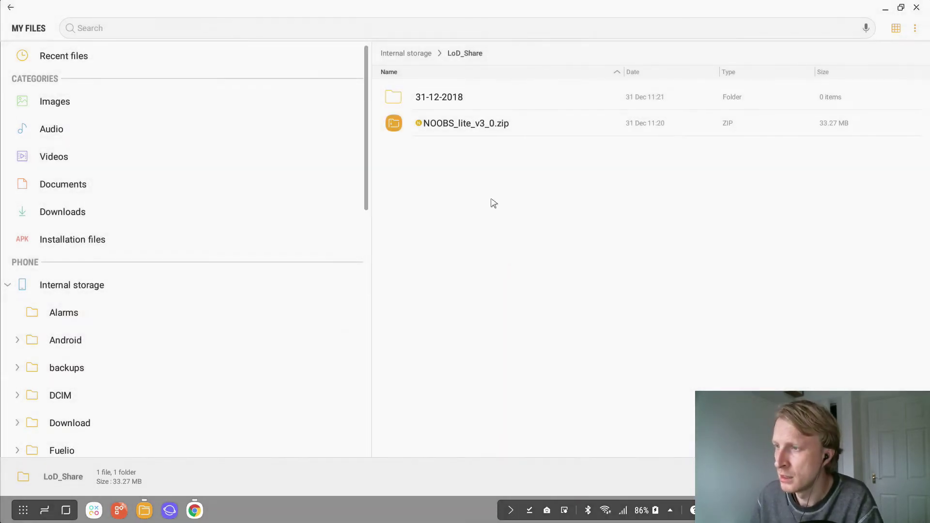
pyautogui.rightClick(440, 194)
pyautogui.click(483, 265)
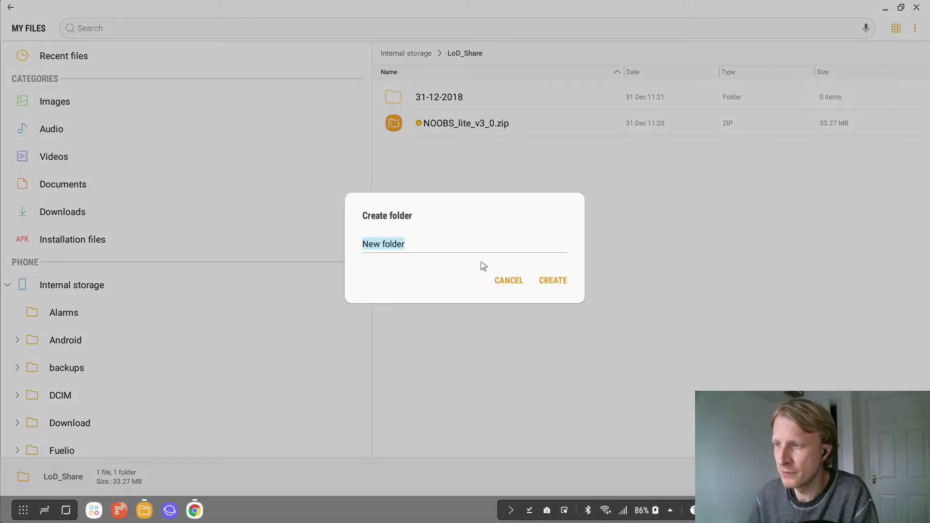
pyautogui.write('Things to do')
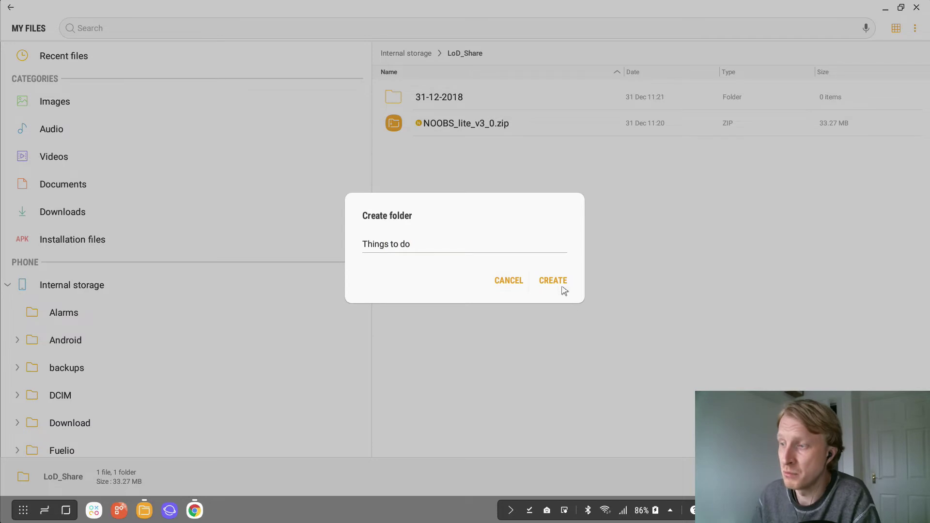
pyautogui.click(560, 287)
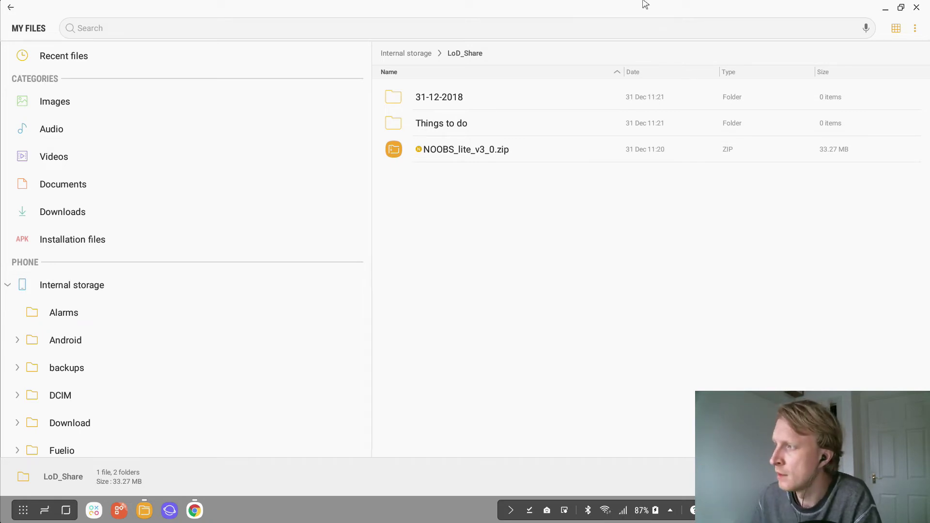
# Close My Files and Chrome, then launch Linux on DeX.
pyautogui.click(917, 8)
pyautogui.click(916, 8)
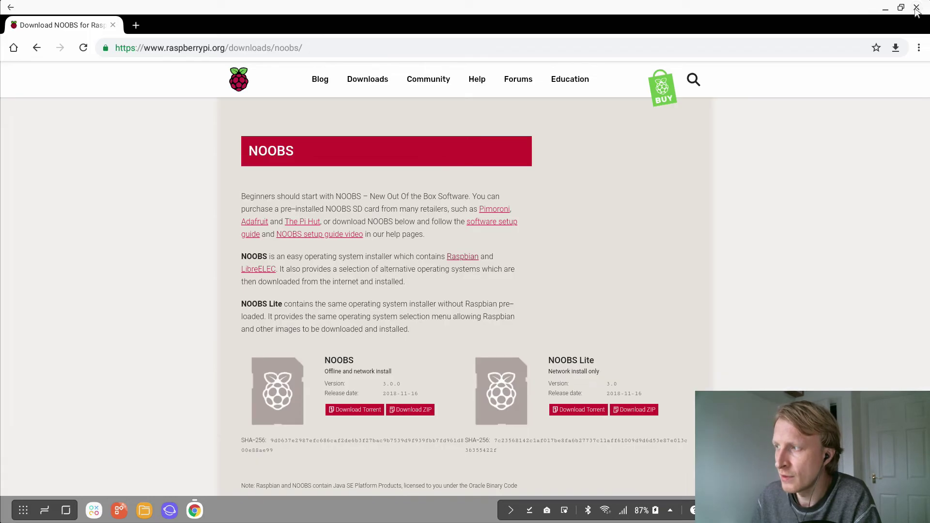
pyautogui.click(118, 510)
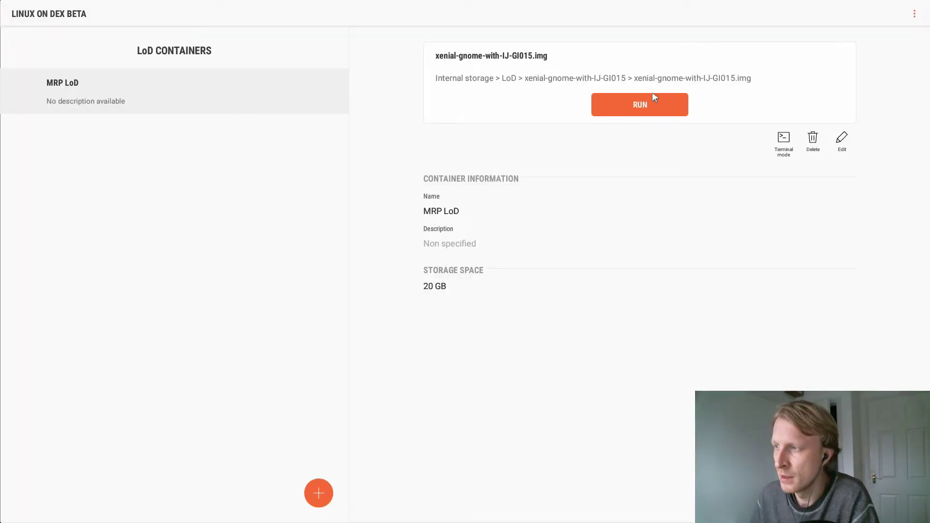
# Run the MRP LoD container to bring up the Ubuntu desktop.
pyautogui.click(648, 98)
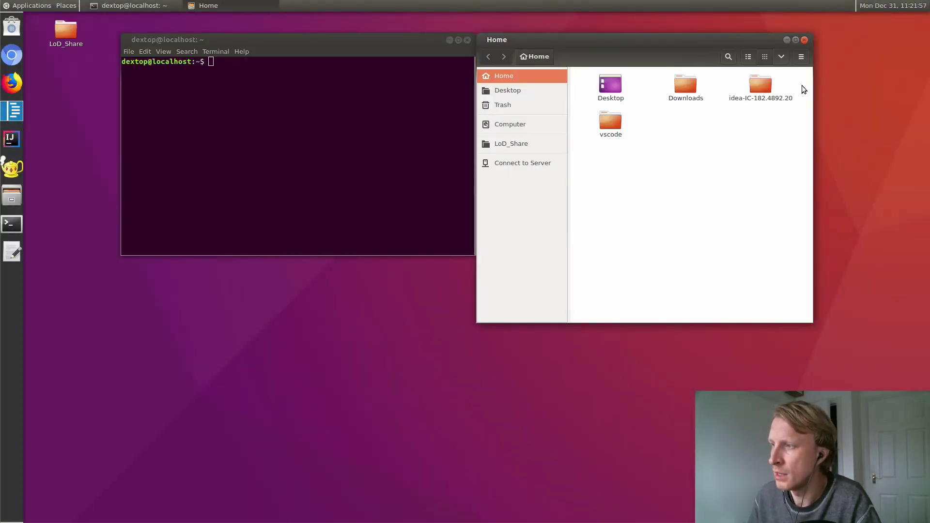
# Close the Home and terminal windows and open LoD_Share in Ubuntu Files.
pyautogui.click(804, 40)
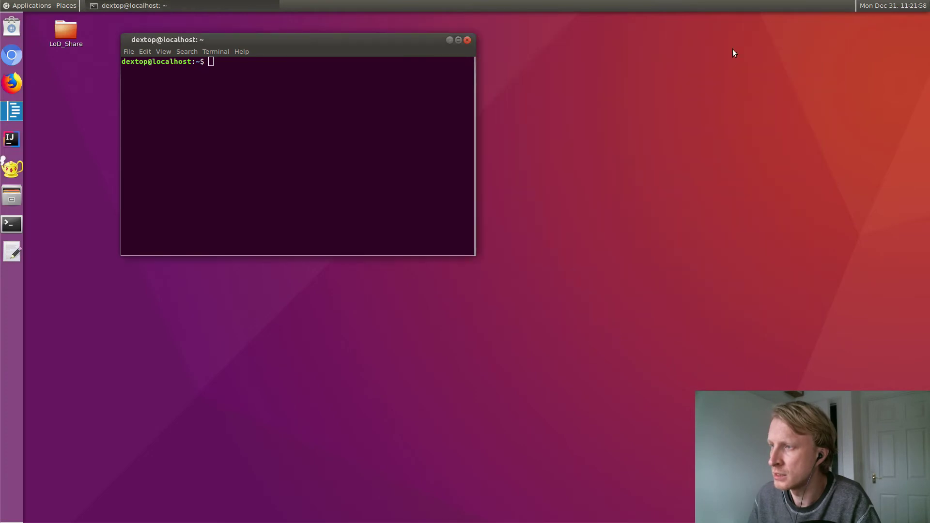
pyautogui.click(467, 41)
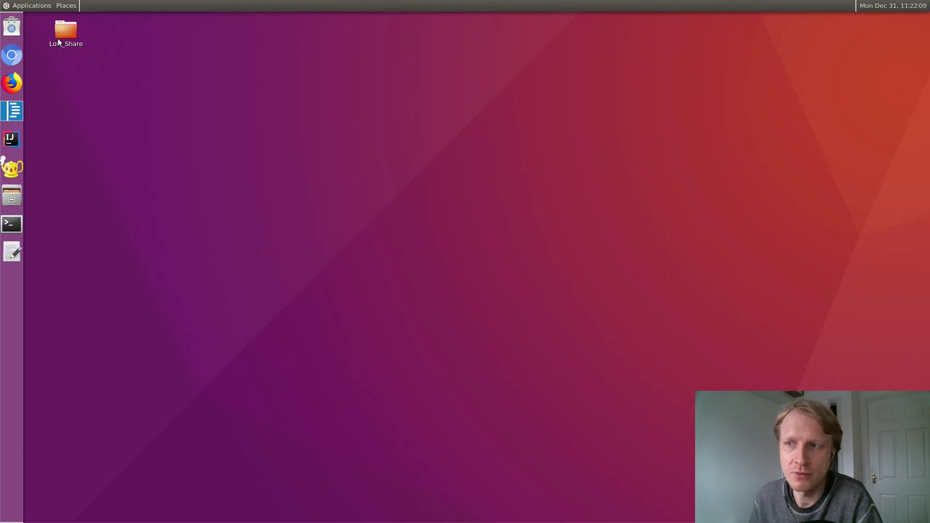
pyautogui.click(12, 196)
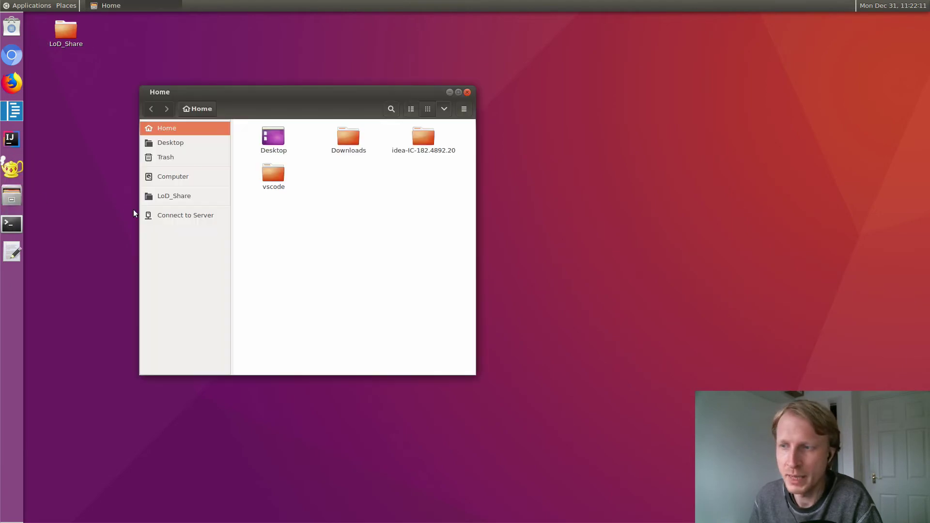
pyautogui.click(165, 198)
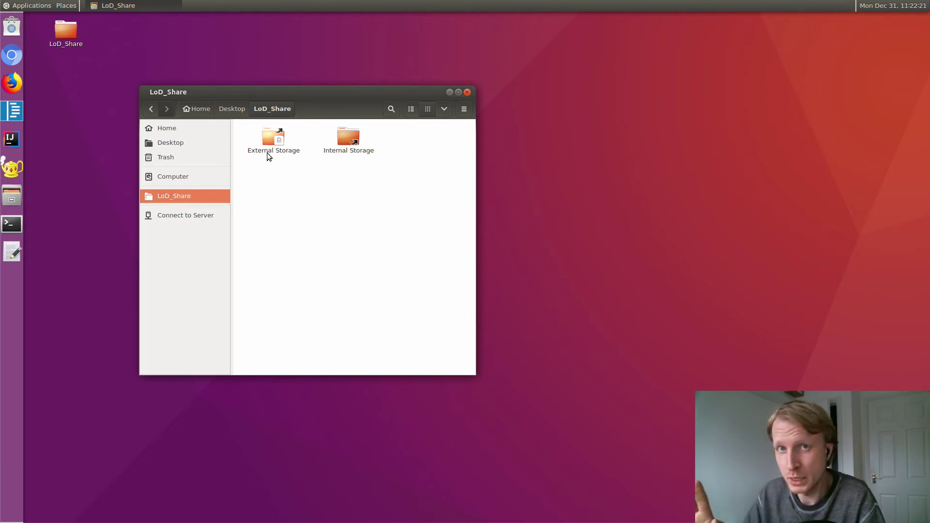
# Permanently delete 31-12-2018, Things to do and NOOBS_lite_v3_0.zip from Internal Storage.
pyautogui.doubleClick(348, 132)
pyautogui.moveTo(439, 189); pyautogui.dragTo(257, 133)
pyautogui.click(324, 231)
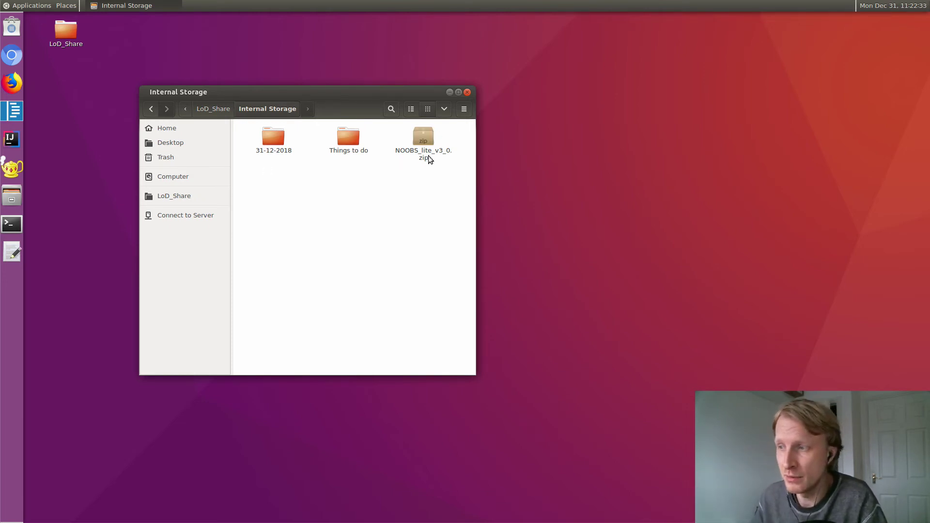
pyautogui.moveTo(450, 213); pyautogui.dragTo(272, 135)
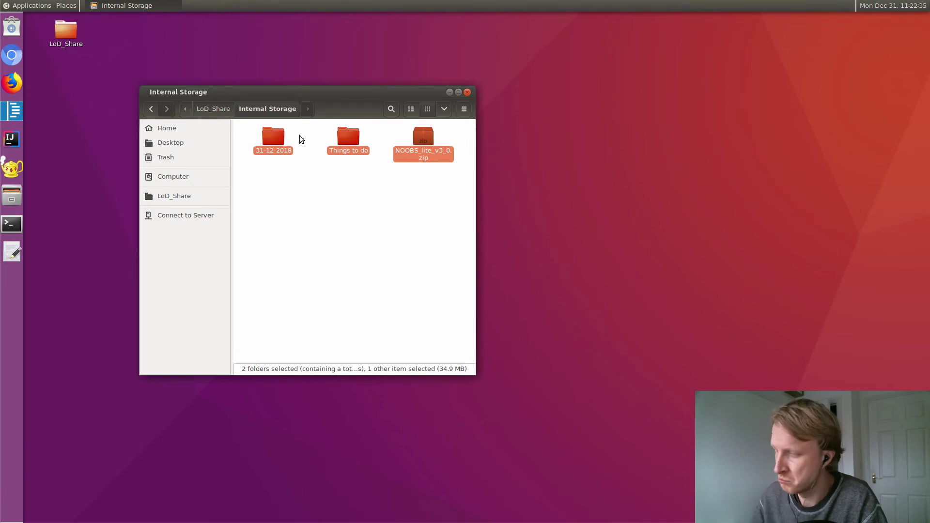
pyautogui.press('Delete')
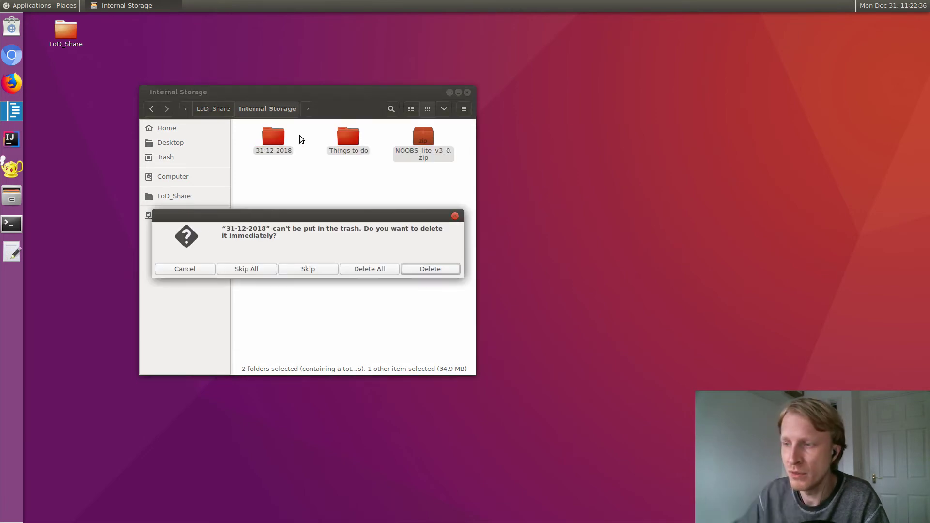
pyautogui.click(366, 271)
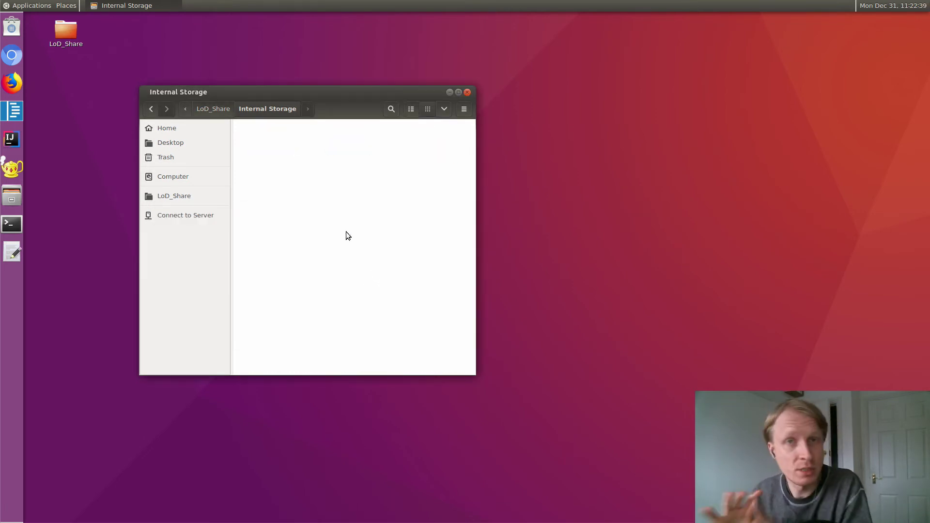
# Make a new folder named DONE inside the empty Internal Storage folder.
pyautogui.rightClick(280, 190)
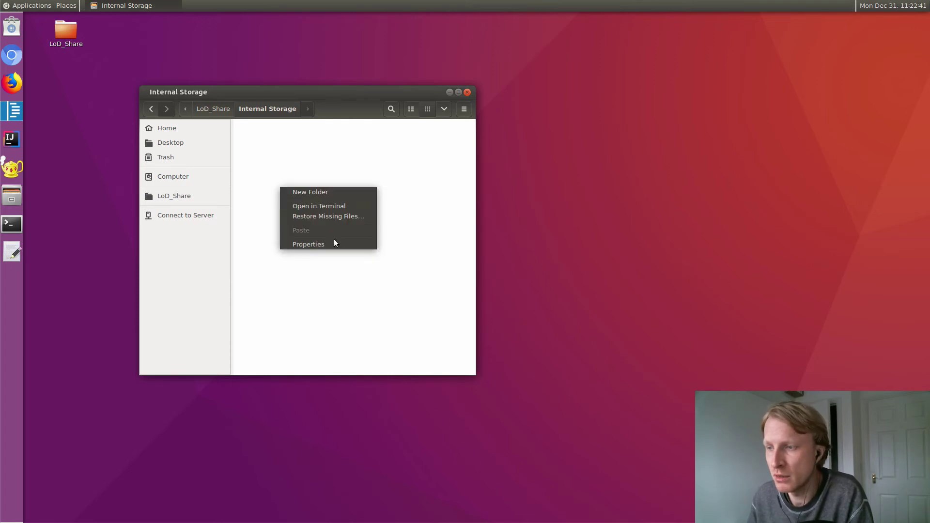
pyautogui.click(322, 192)
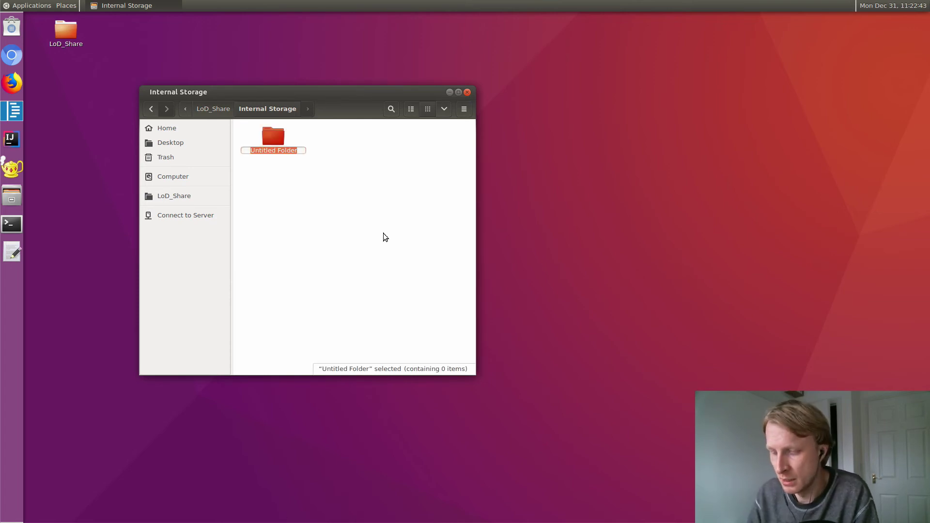
pyautogui.write('T')
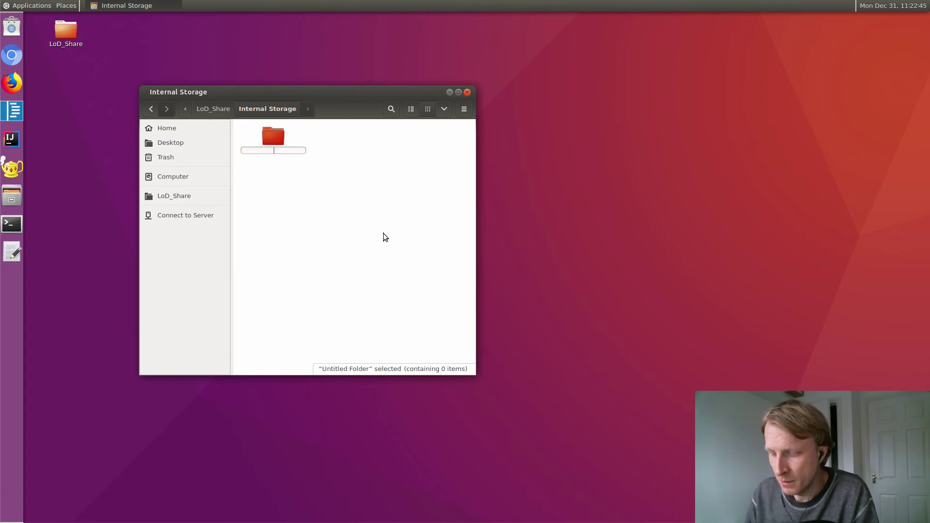
pyautogui.write('hjings')
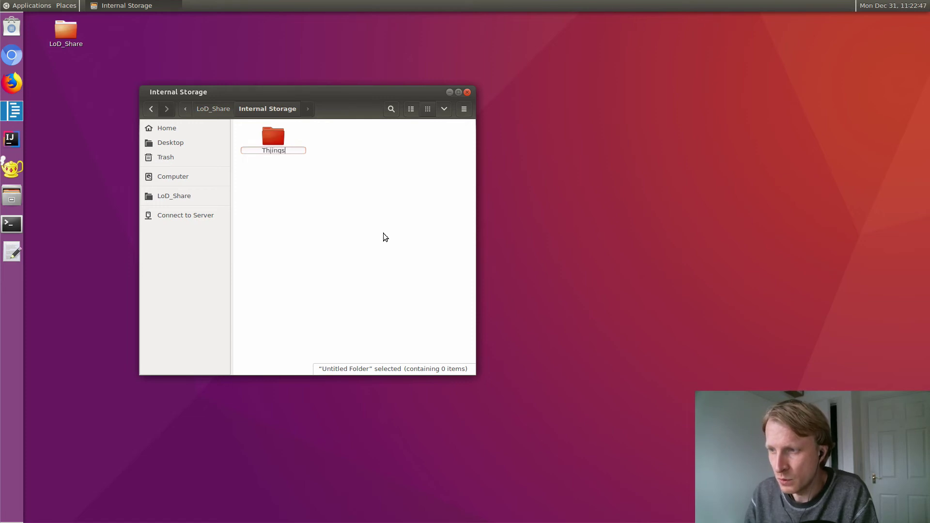
pyautogui.write('ngs that ')
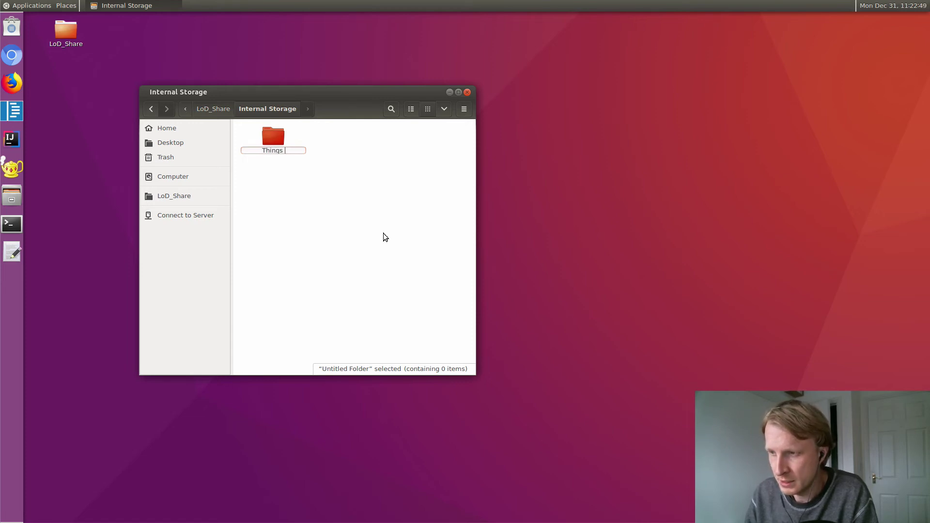
pyautogui.write('I do')
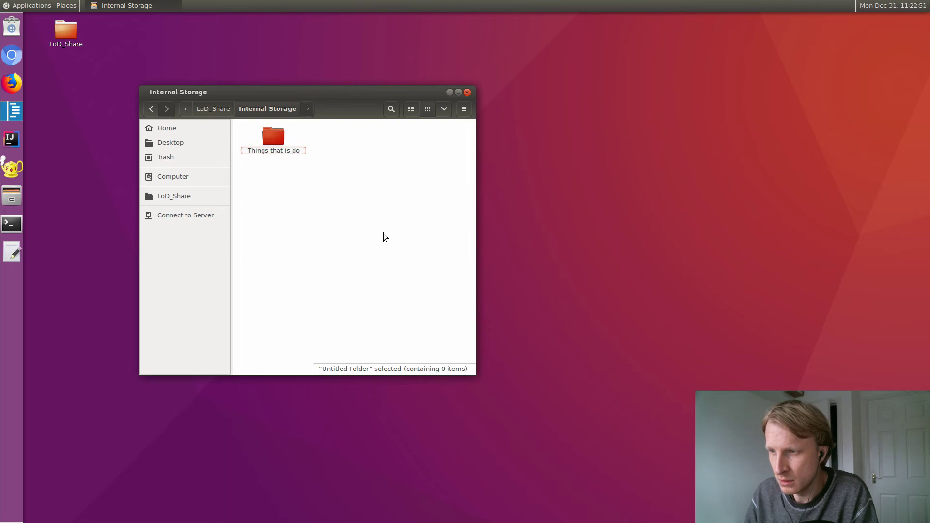
pyautogui.hotkey('ctrl', 'a')
pyautogui.write('DOWNLOADS')
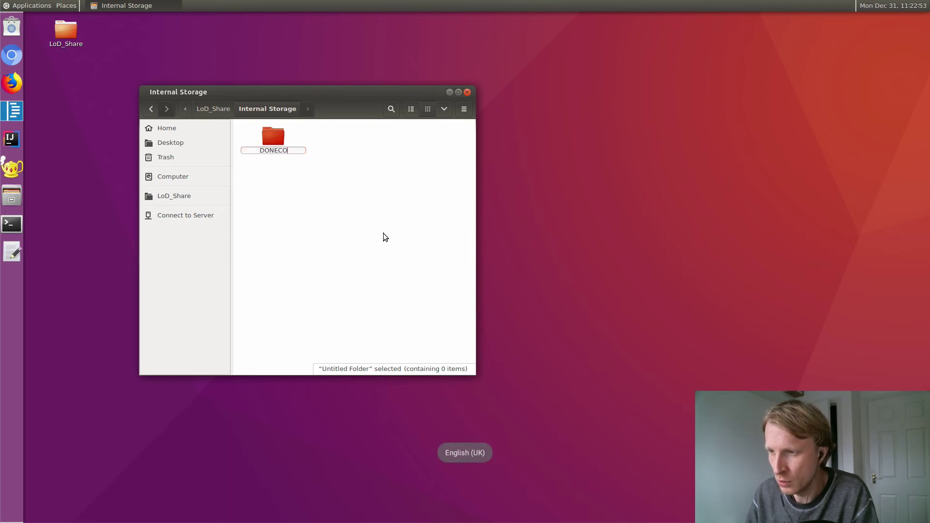
pyautogui.press('BackSpace')
pyautogui.press('BackSpace')
pyautogui.press('BackSpace')
pyautogui.press('Escape')
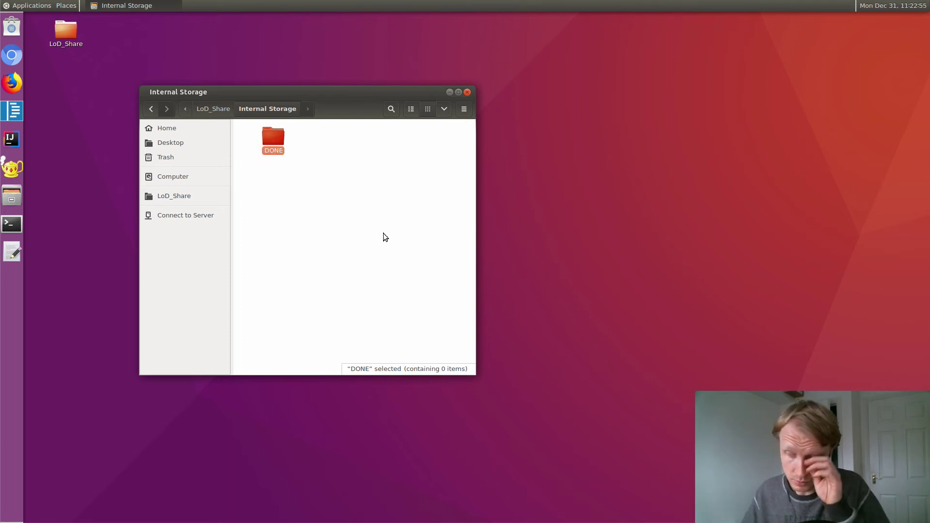
pyautogui.click(301, 200)
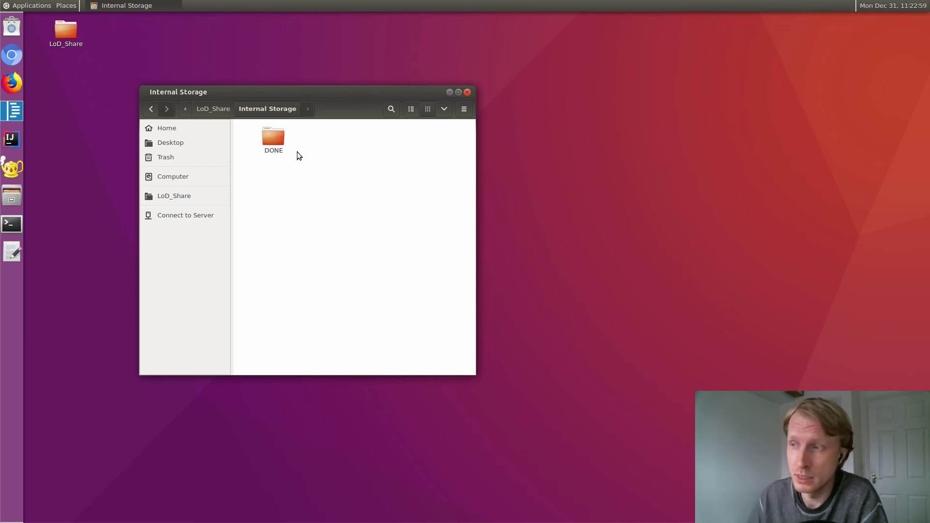
# Close the Ubuntu Files window and the Linux on DeX window.
pyautogui.click(468, 92)
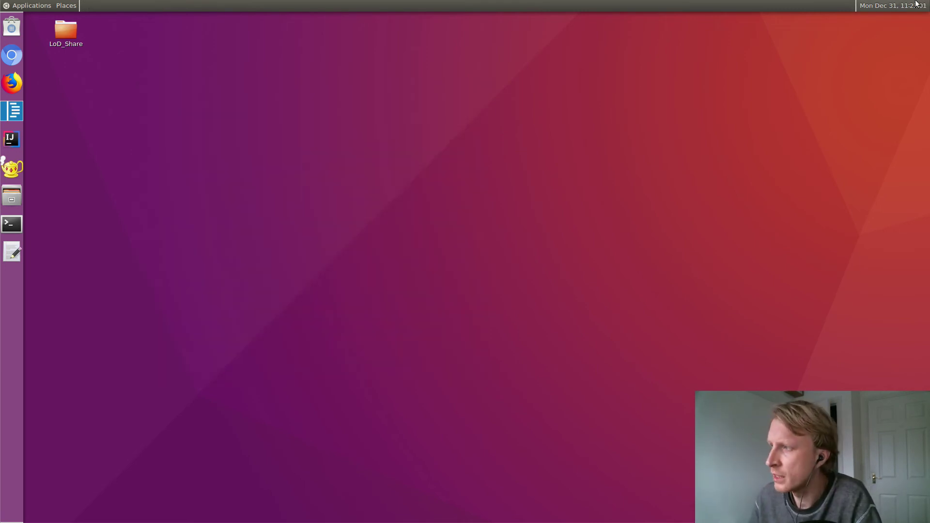
pyautogui.click(917, 7)
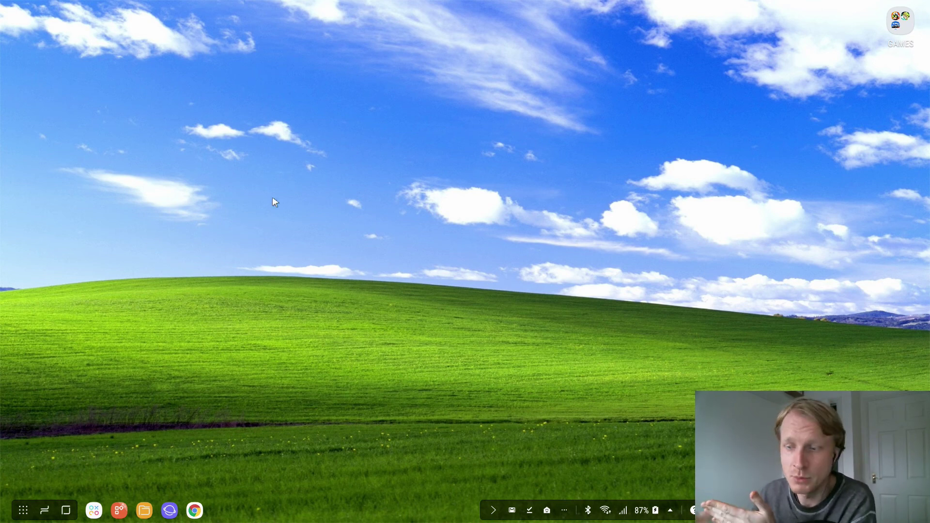
# Browse to internal storage's LoD_Share in My Files, showing only the DONE folder.
pyautogui.click(145, 511)
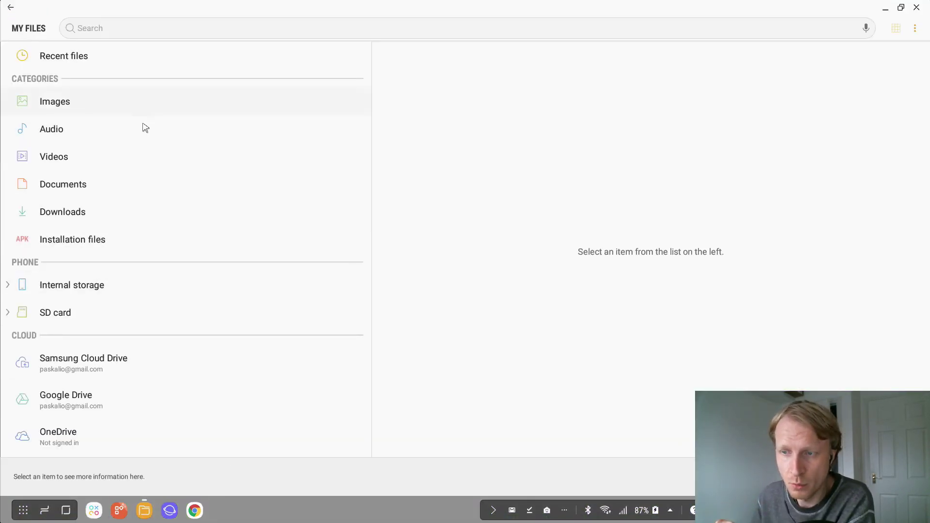
pyautogui.click(93, 291)
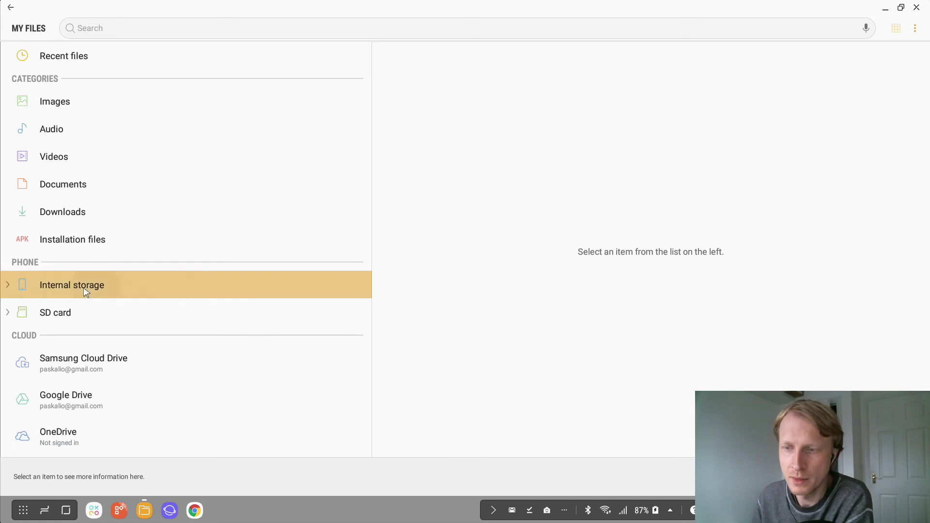
pyautogui.click(448, 313)
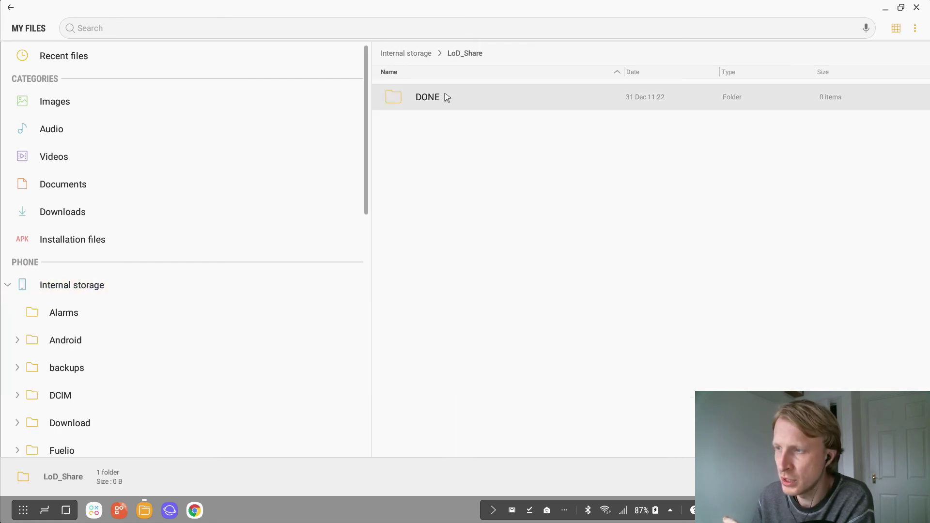